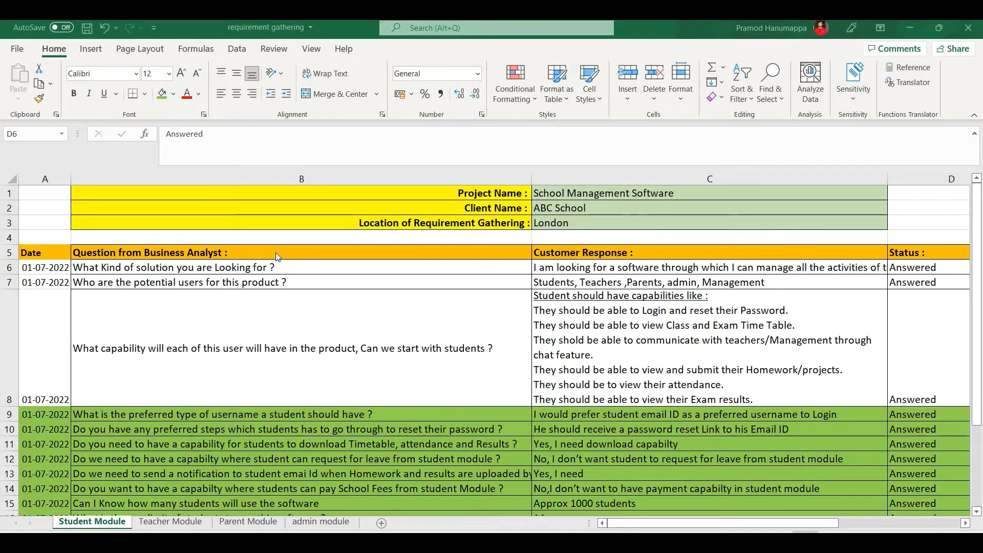
{"action": "left_click", "coordinate": [967, 523]}
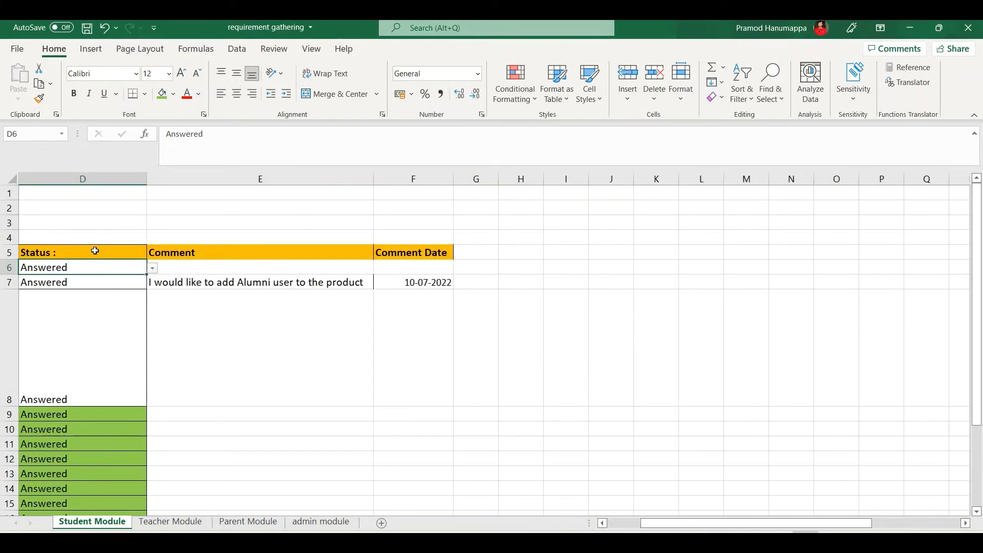
{"action": "key", "text": "alt+Down"}
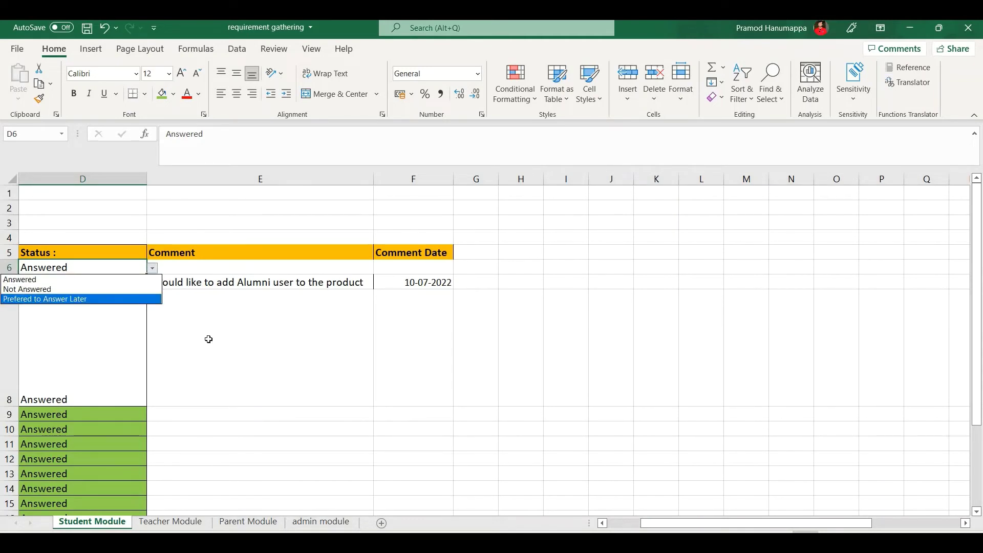
{"action": "key", "text": "Escape"}
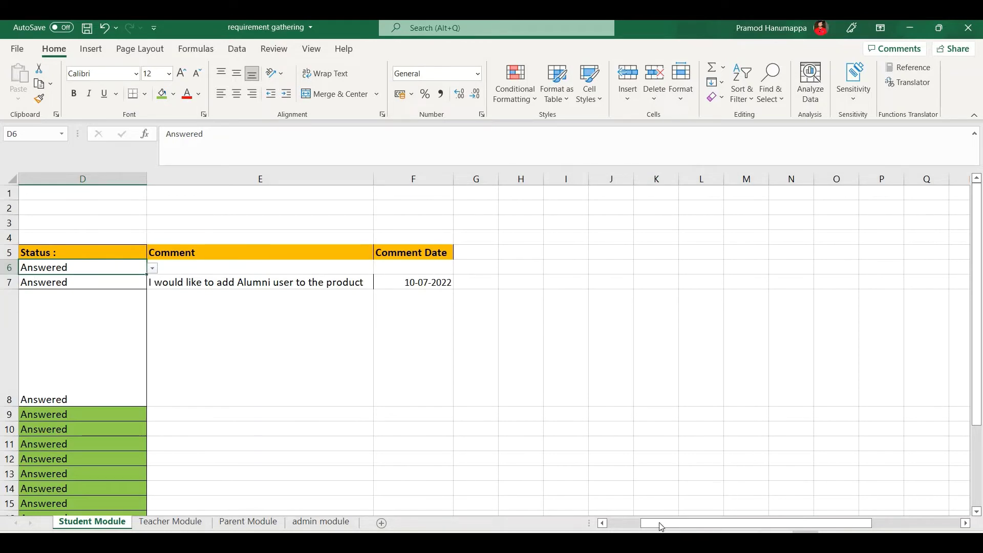
{"action": "scroll", "coordinate": [589, 531], "scroll_direction": "left", "scroll_amount": 3}
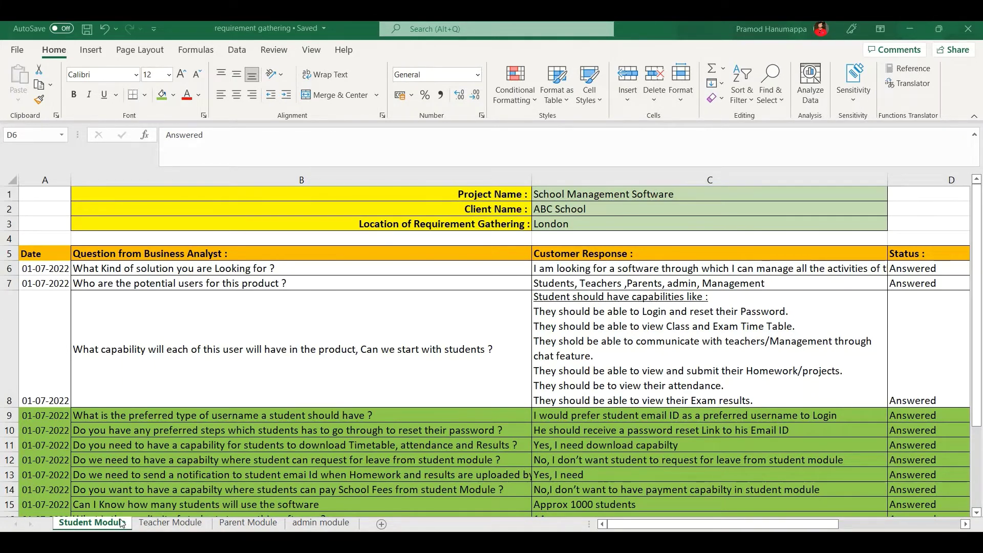
- Check the Teacher Module and Parent Module sheets, then return to the Student Module sheet
{"action": "left_click", "coordinate": [151, 523]}
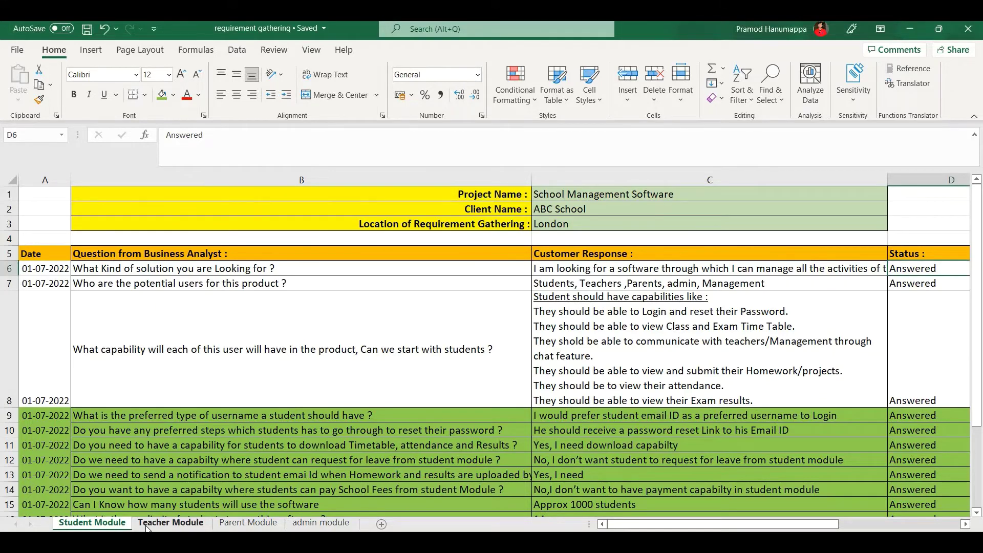
{"action": "left_click", "coordinate": [248, 523]}
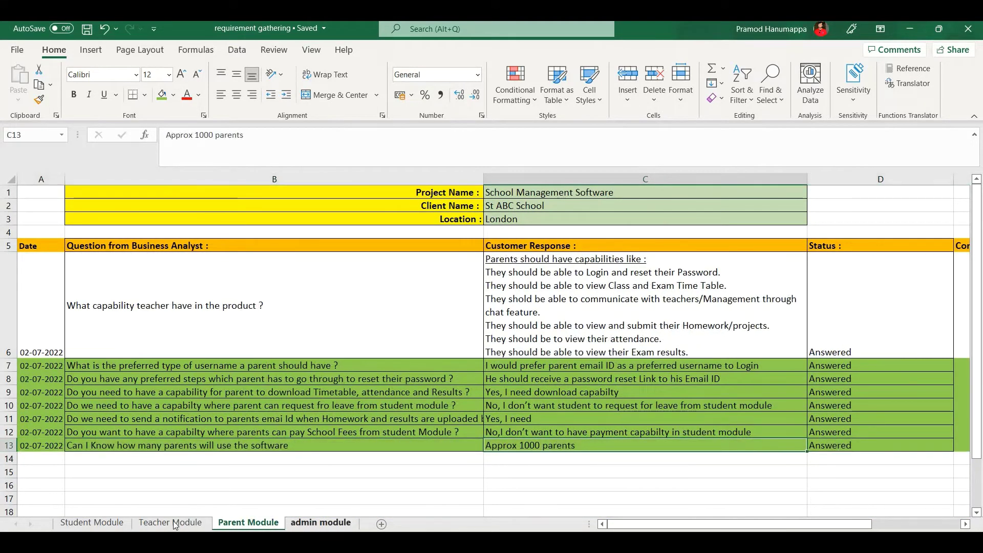
{"action": "left_click", "coordinate": [76, 521]}
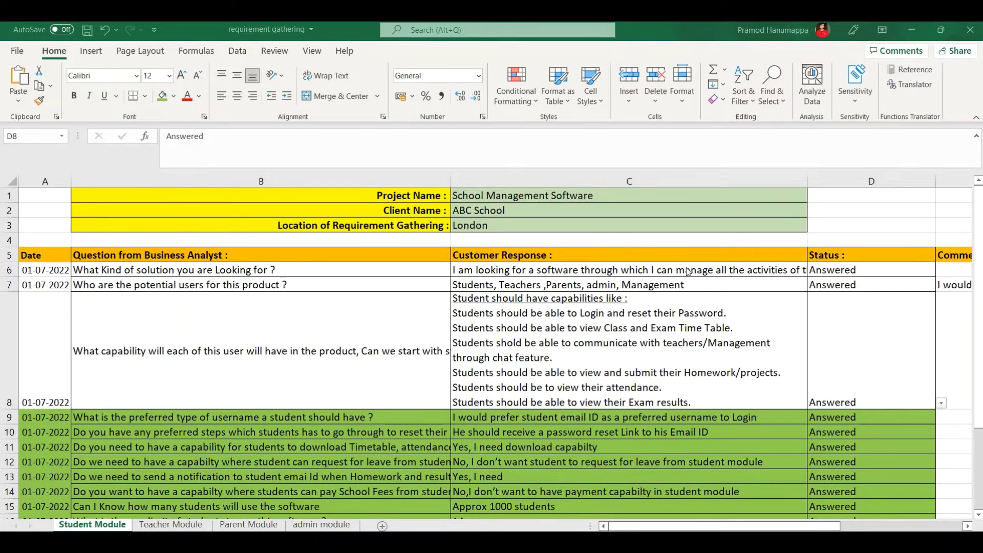
{"action": "left_click", "coordinate": [787, 271]}
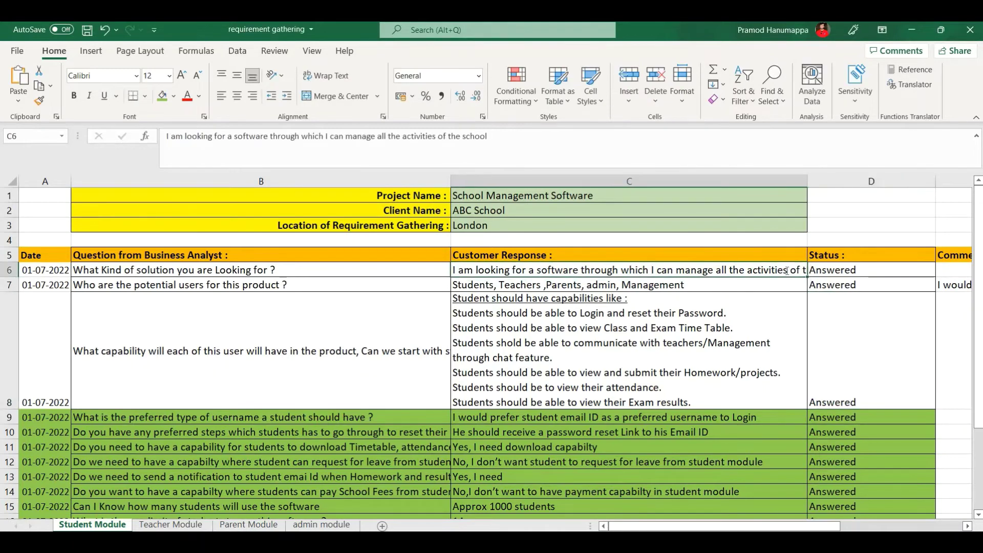
{"action": "key", "text": "Right"}
{"action": "key", "text": "Down"}
{"action": "key", "text": "Down"}
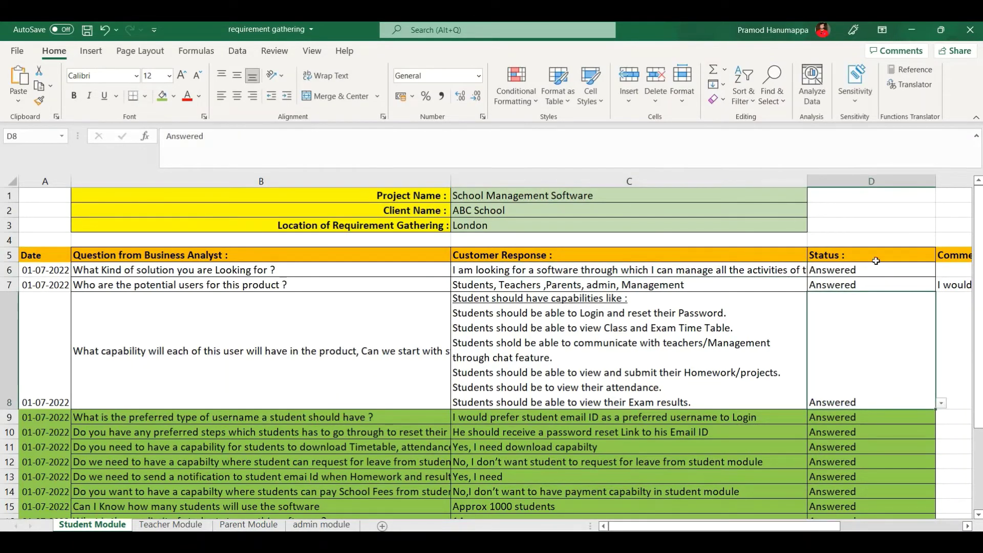
{"action": "left_click", "coordinate": [936, 272]}
{"action": "left_click", "coordinate": [942, 271]}
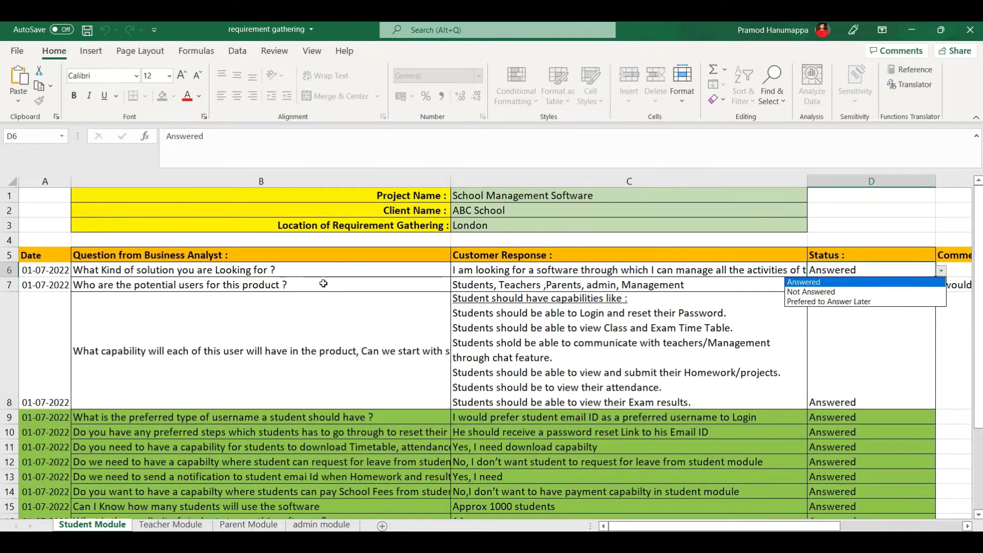
{"action": "key", "text": "Escape"}
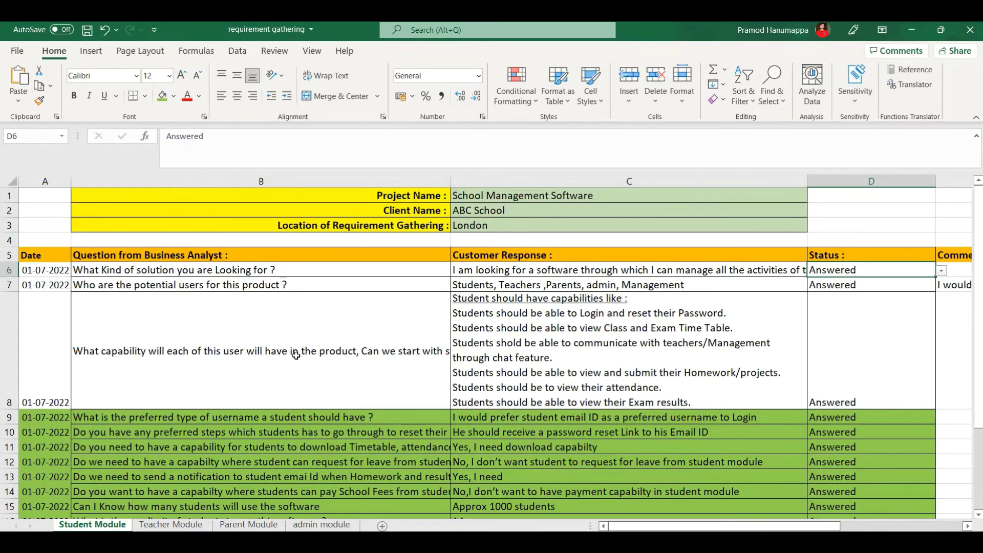
{"action": "double_click", "coordinate": [390, 351]}
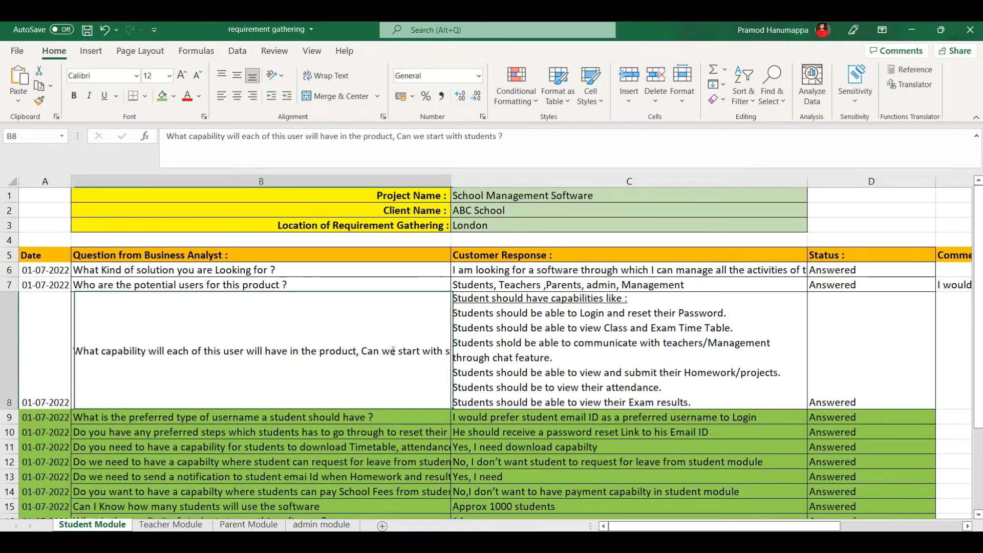
{"action": "left_click", "coordinate": [498, 418]}
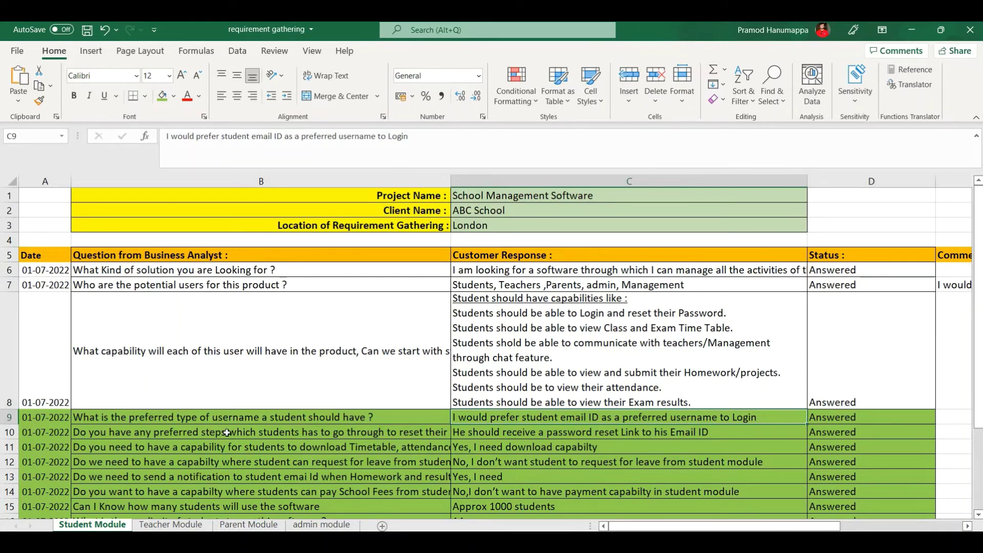
{"action": "double_click", "coordinate": [375, 433]}
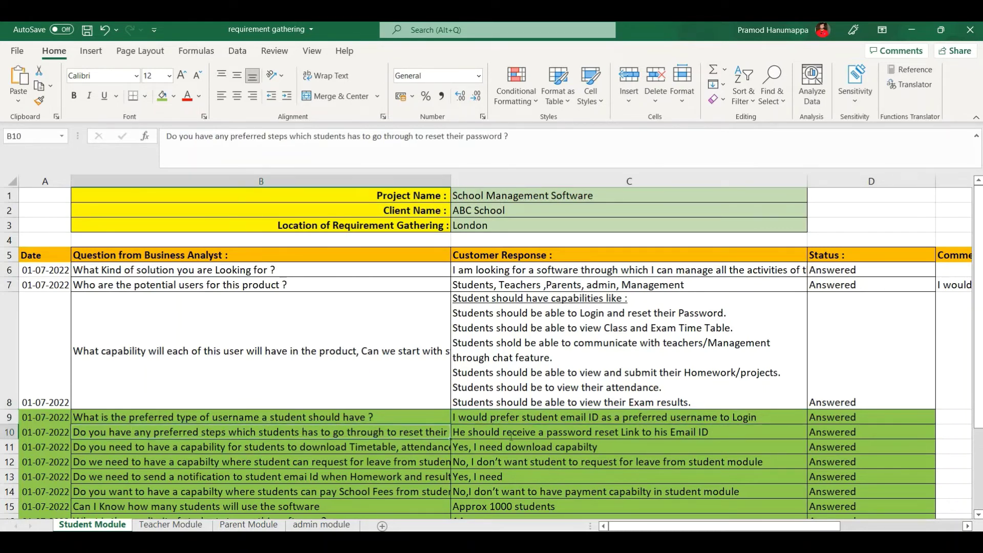
{"action": "left_click", "coordinate": [560, 439]}
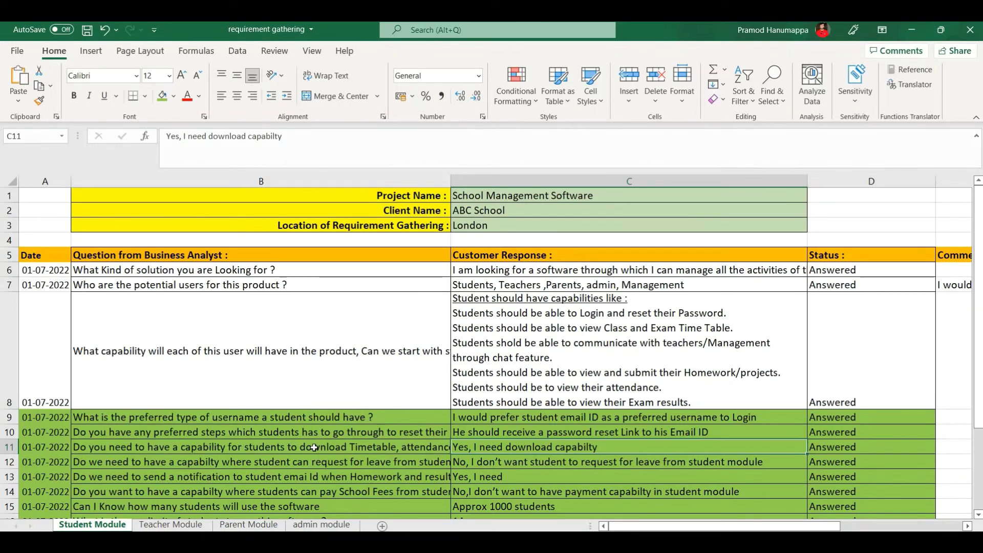
{"action": "left_click", "coordinate": [390, 448]}
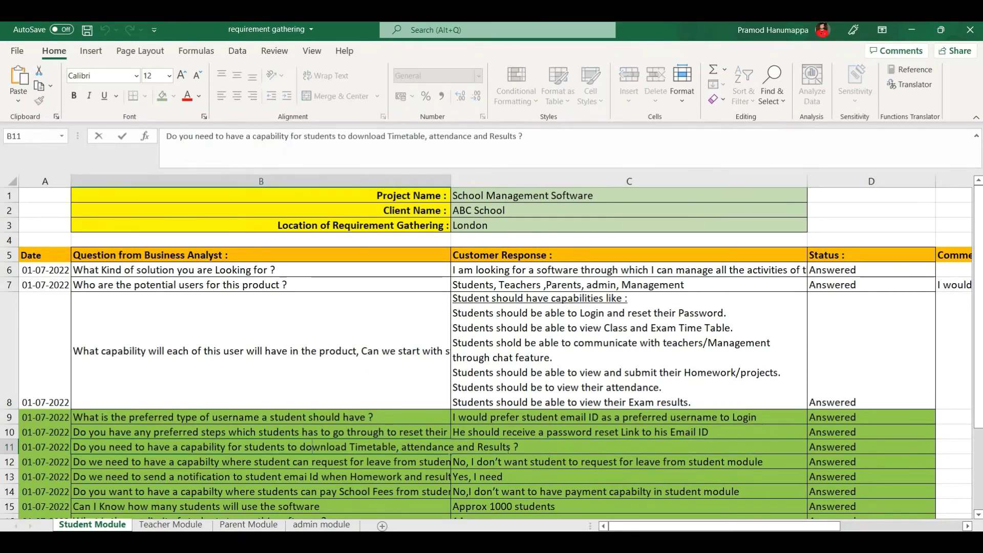
{"action": "key", "text": "Right"}
{"action": "key", "text": "Down"}
{"action": "key", "text": "Down"}
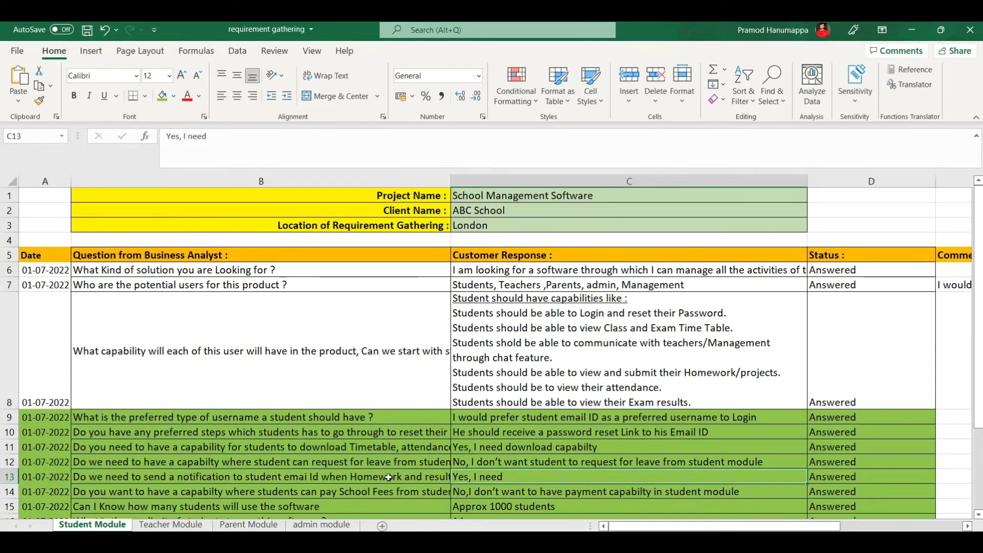
{"action": "left_click", "coordinate": [414, 478]}
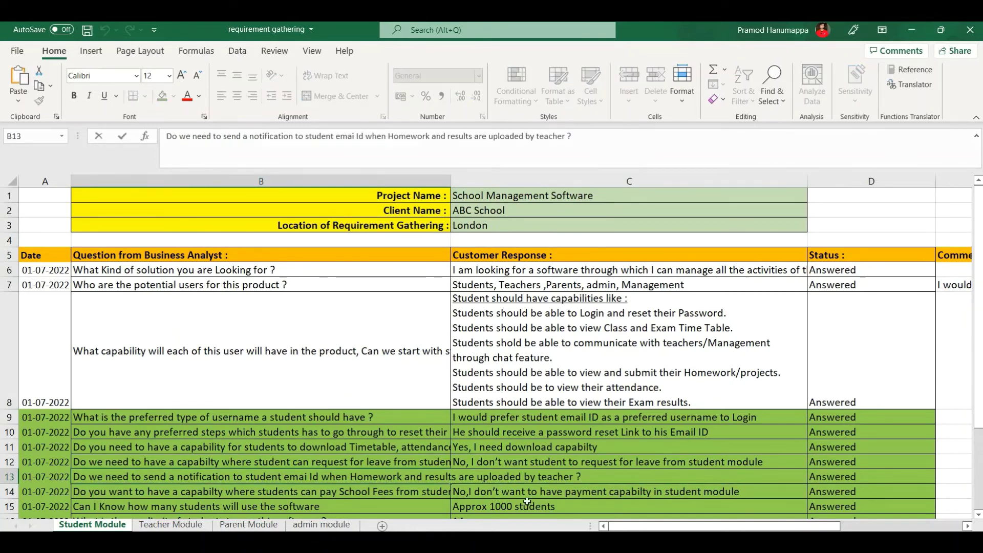
{"action": "left_click", "coordinate": [512, 507]}
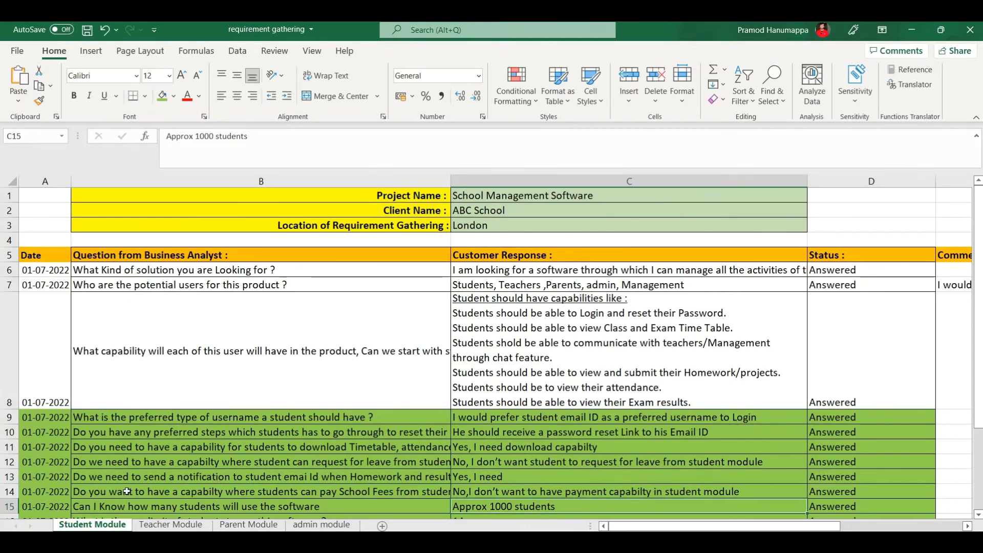
- Scroll down through the Student Module rows and back up to review the answers
{"action": "scroll", "coordinate": [126, 492], "scroll_direction": "down", "scroll_amount": 1}
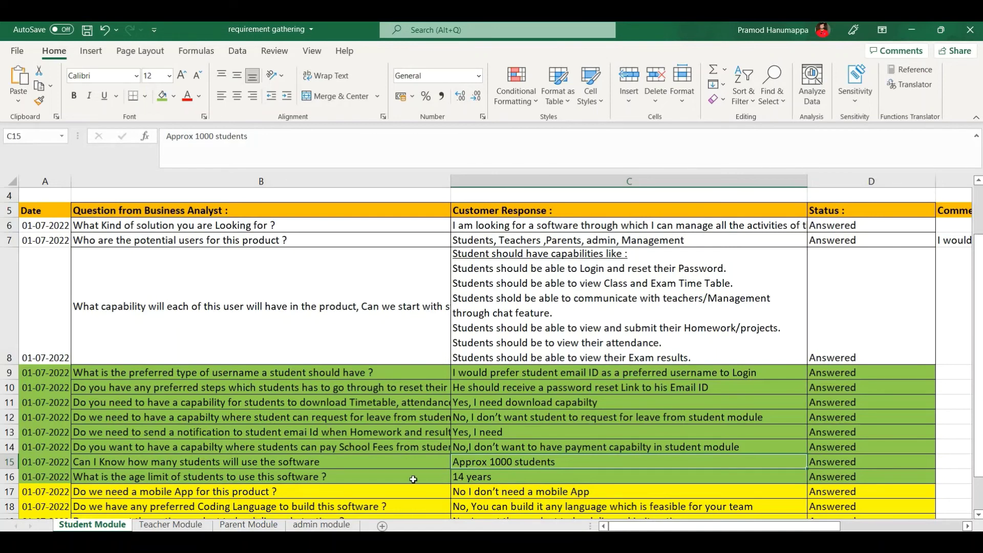
{"action": "scroll", "coordinate": [567, 391], "scroll_direction": "down", "scroll_amount": 1}
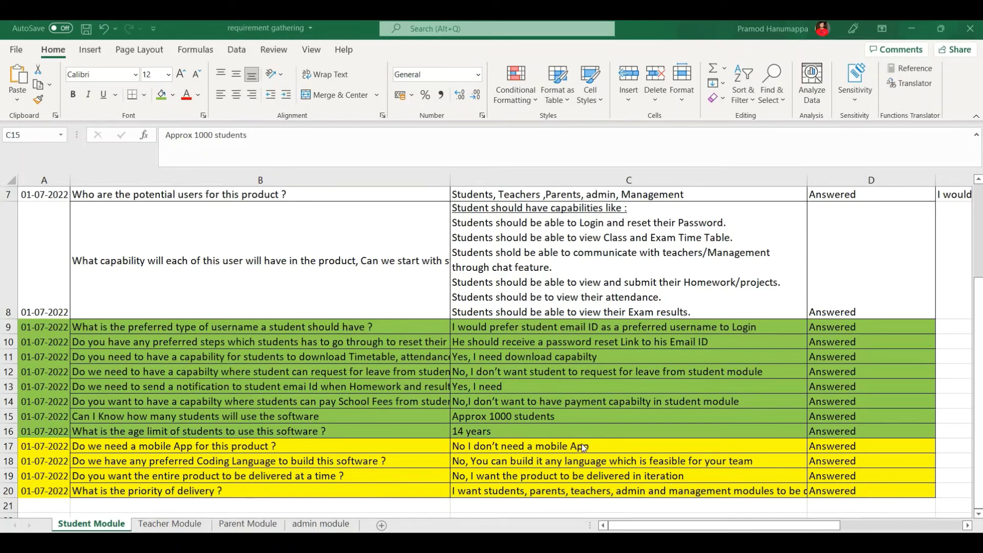
{"action": "scroll", "coordinate": [604, 459], "scroll_direction": "up", "scroll_amount": 2}
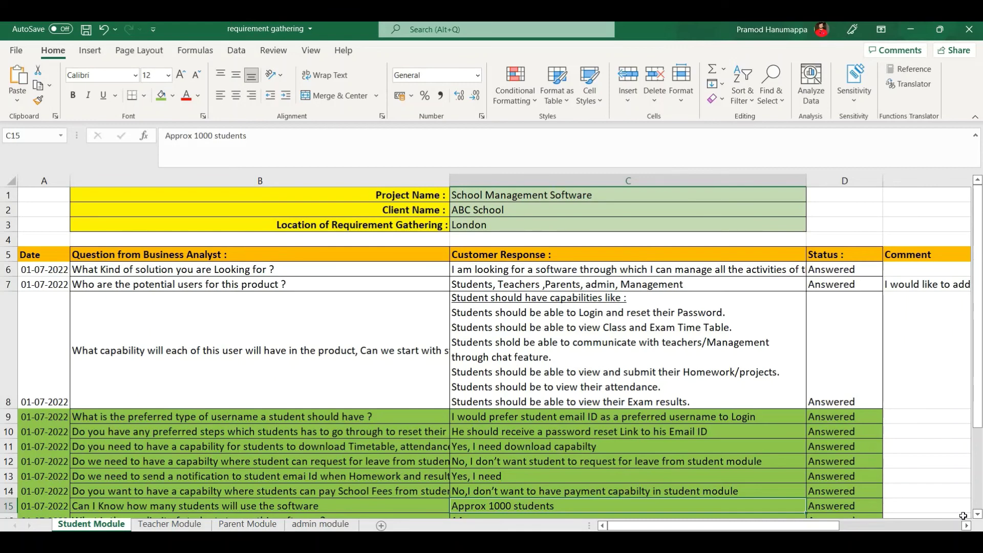
{"action": "key", "text": "Right"}
{"action": "key", "text": "Right"}
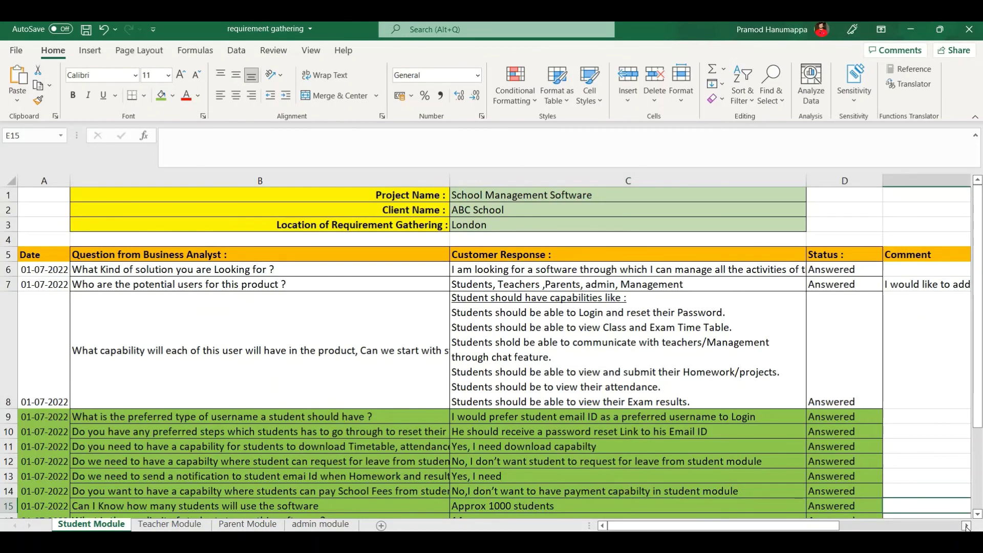
{"action": "left_click", "coordinate": [967, 528]}
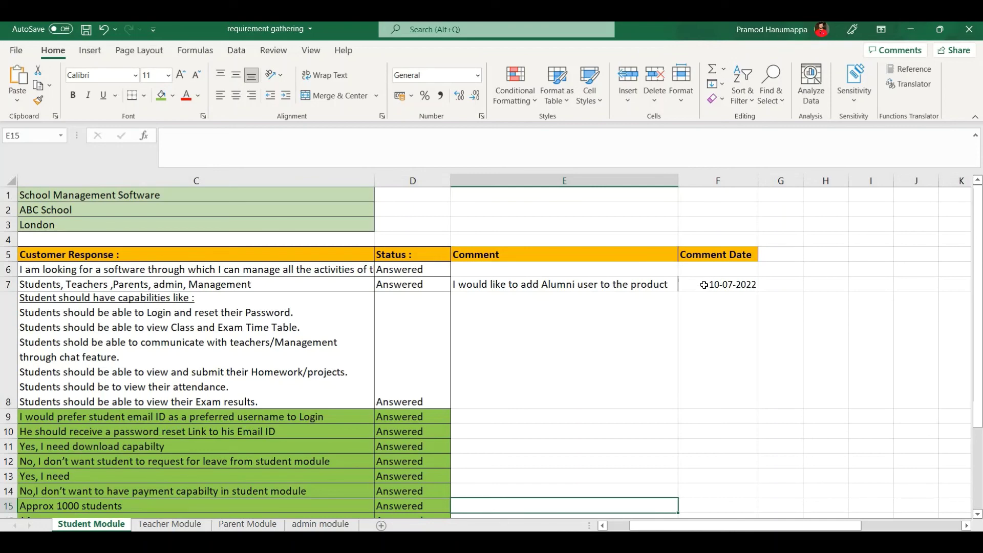
{"action": "scroll", "coordinate": [705, 285], "scroll_direction": "left", "scroll_amount": 2}
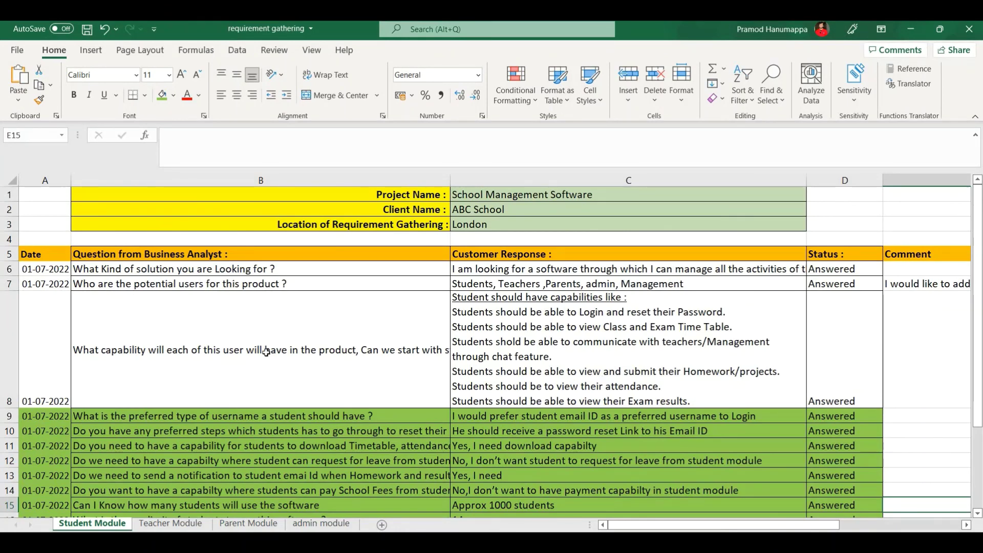
{"action": "left_click", "coordinate": [183, 525]}
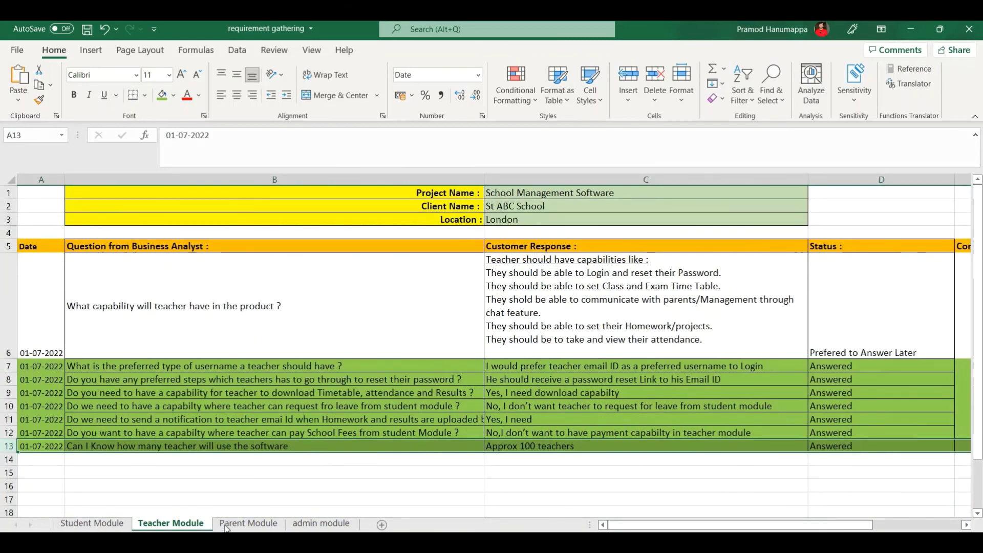
{"action": "left_click", "coordinate": [256, 526]}
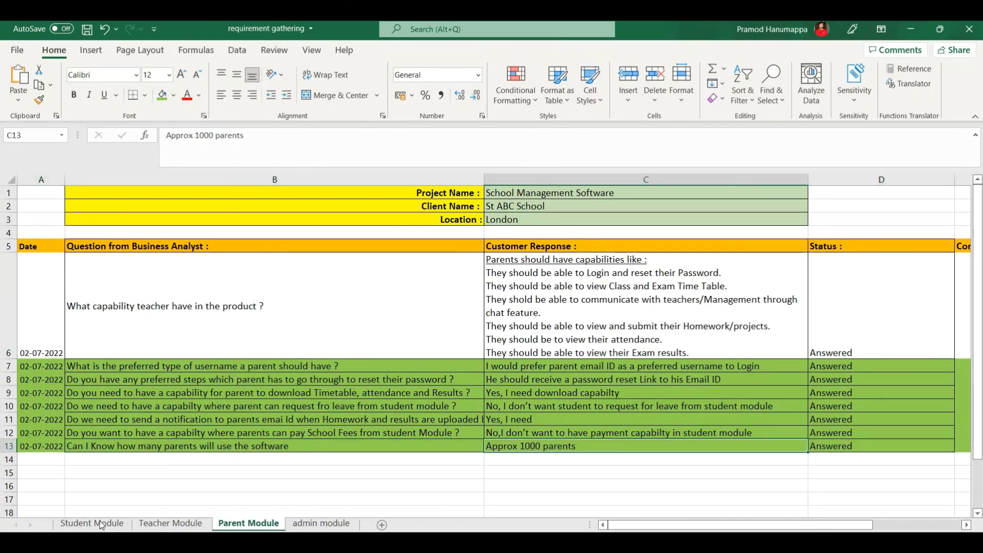
{"action": "left_click", "coordinate": [100, 525]}
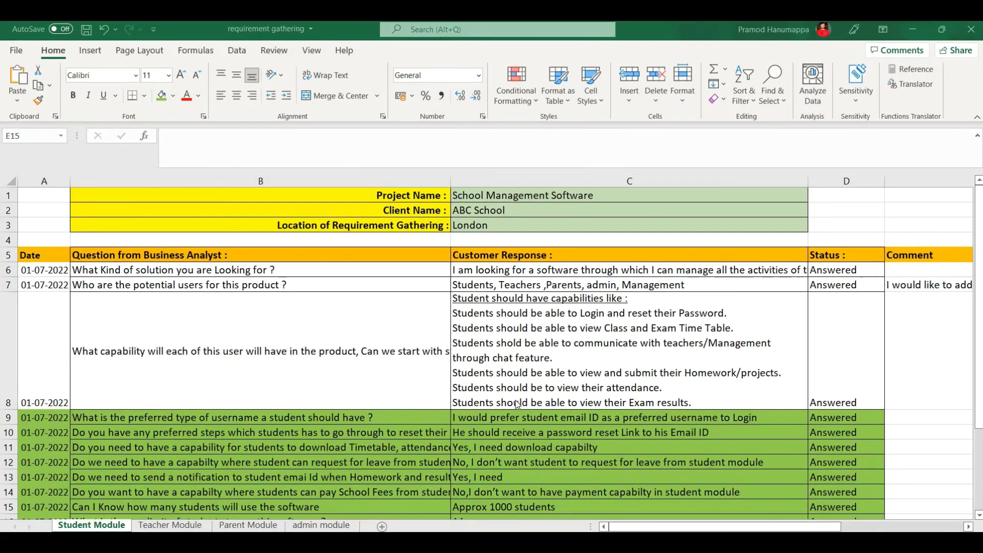